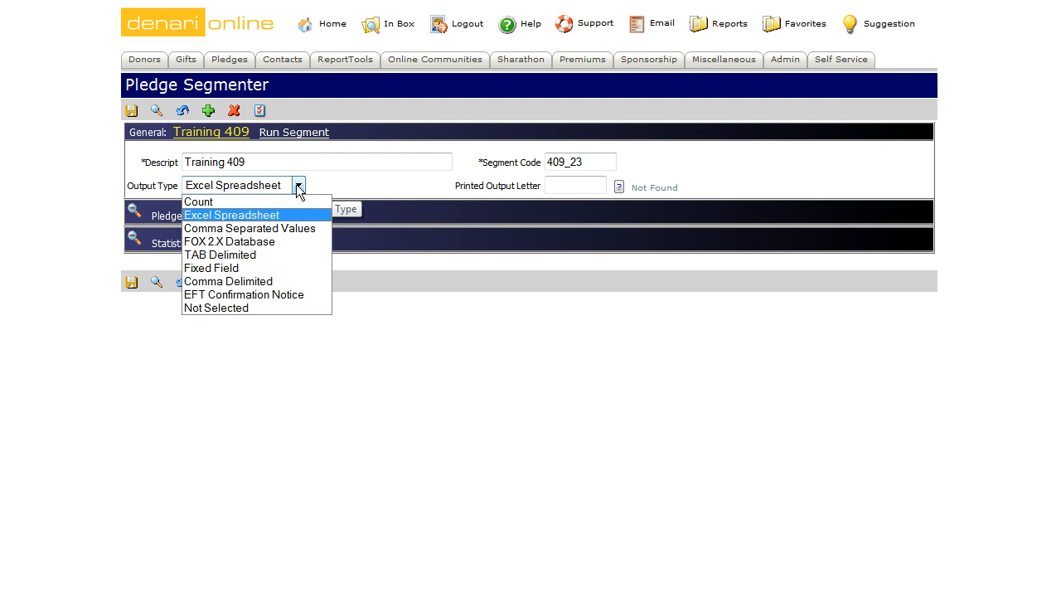
- Try EFT Confirmation Notice as the Training 409 segment's output type, and restore Excel Spreadsheet
left_click(282, 296)
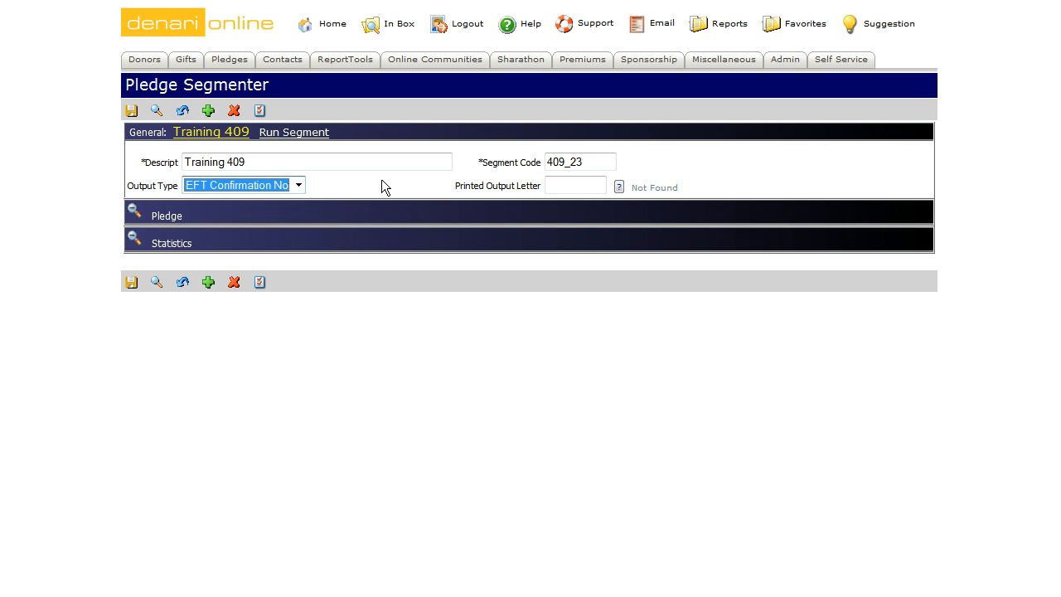
left_click(300, 185)
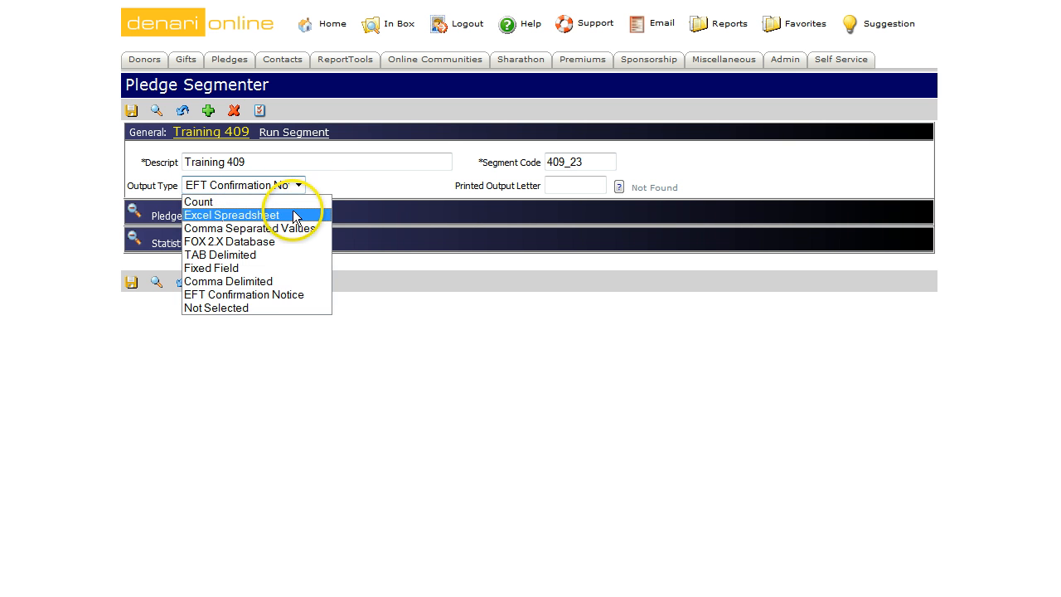
left_click(292, 215)
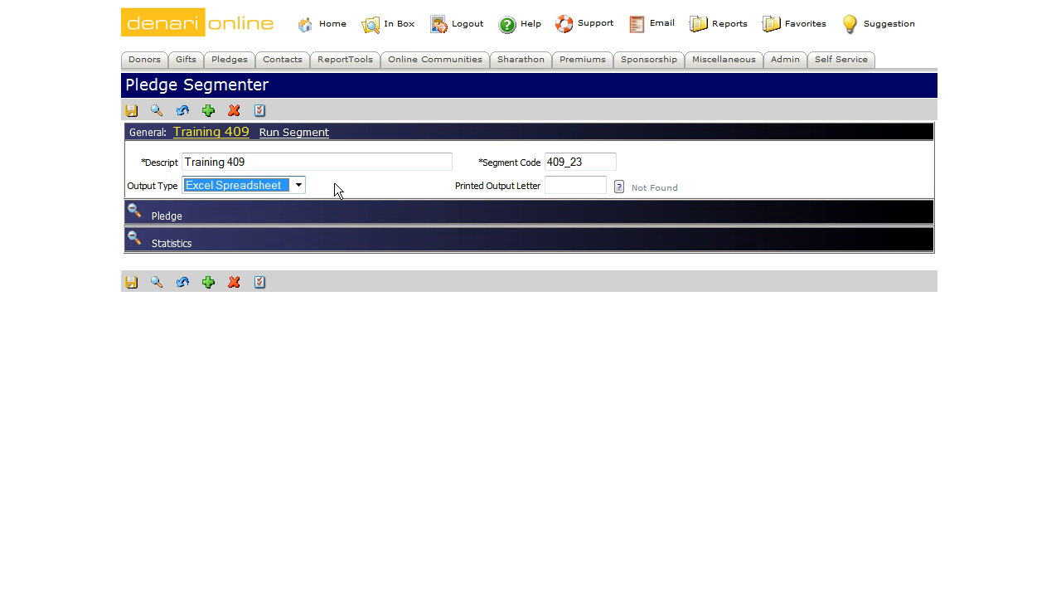
- Open a report request for the Pledge Detail (Long) report from the Pledges section
left_click(232, 60)
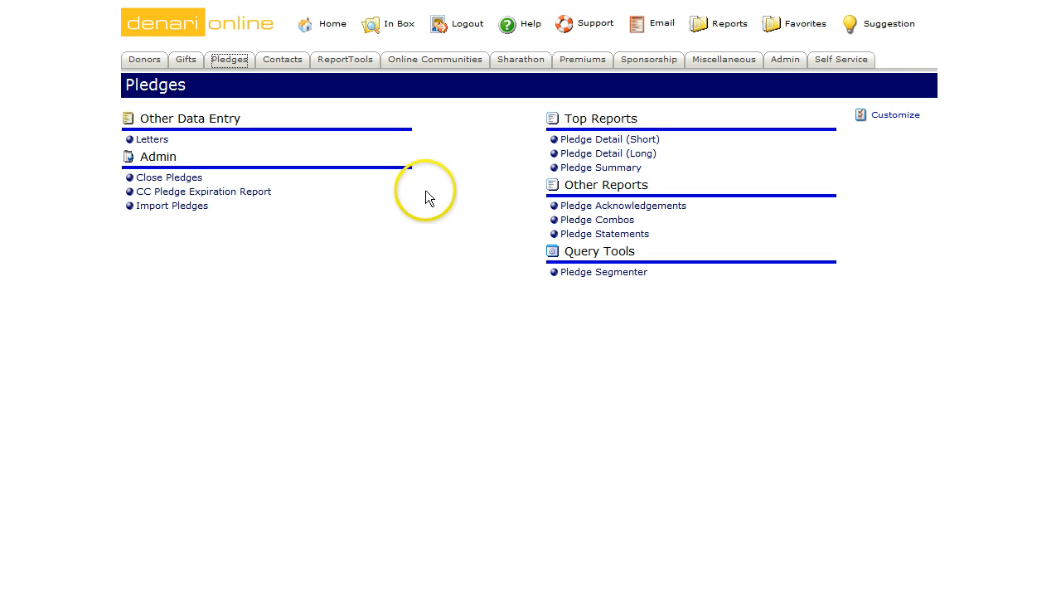
left_click(595, 169)
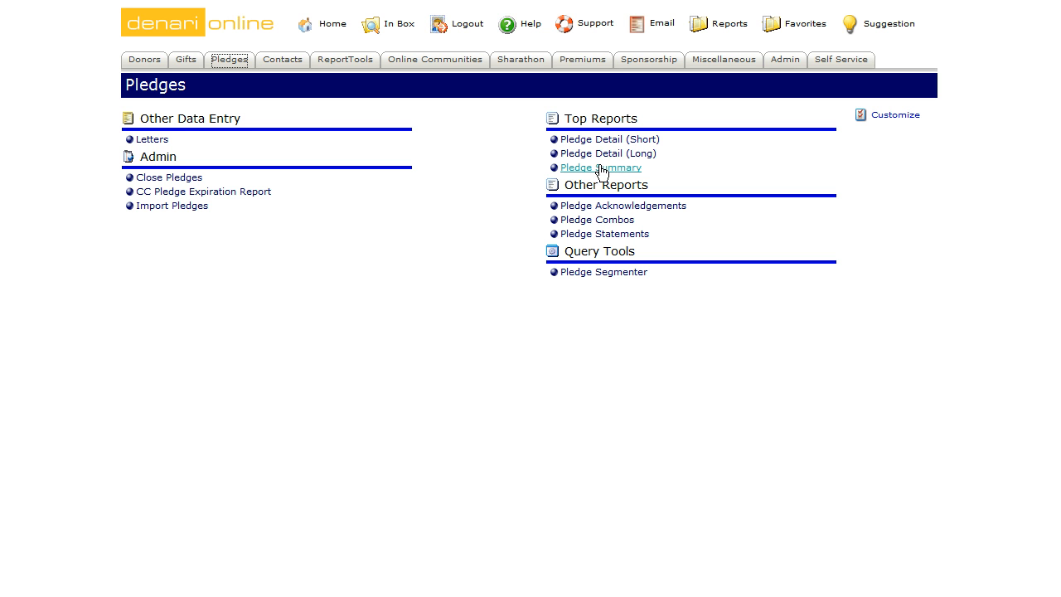
left_click(598, 154)
left_click(603, 156)
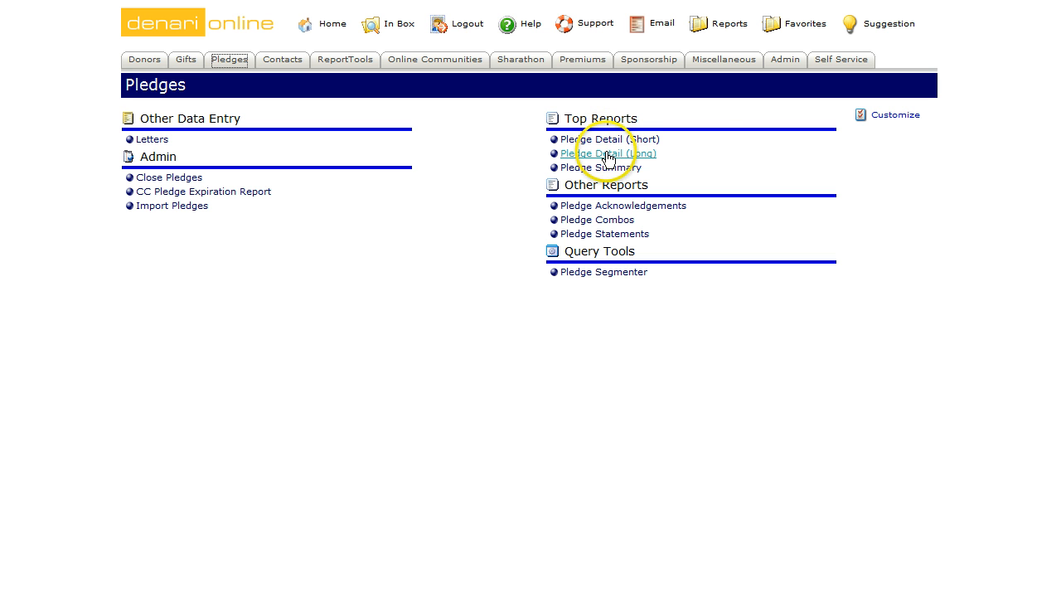
left_click(607, 155)
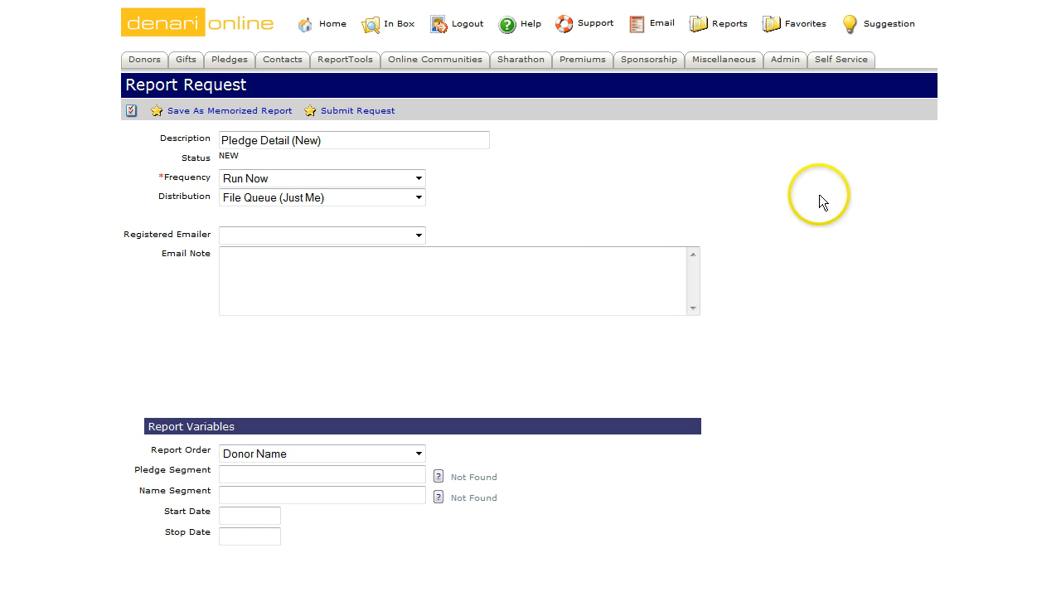
- Examine the report variables of the pledge detail request: report order choices, pledge and name segments, and start and stop dates
left_click(418, 454)
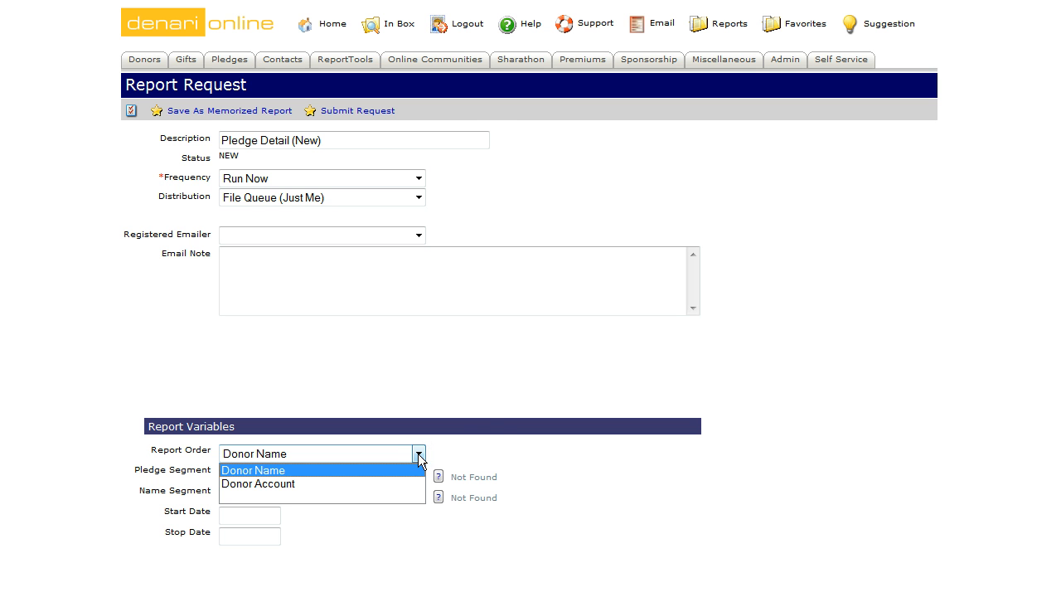
left_click(419, 455)
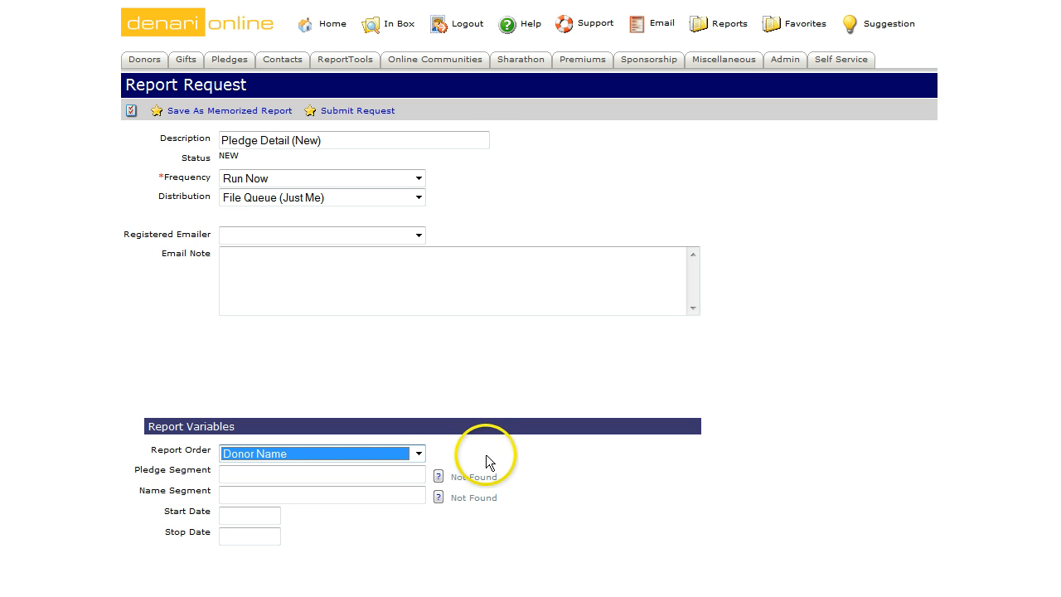
left_click(369, 479)
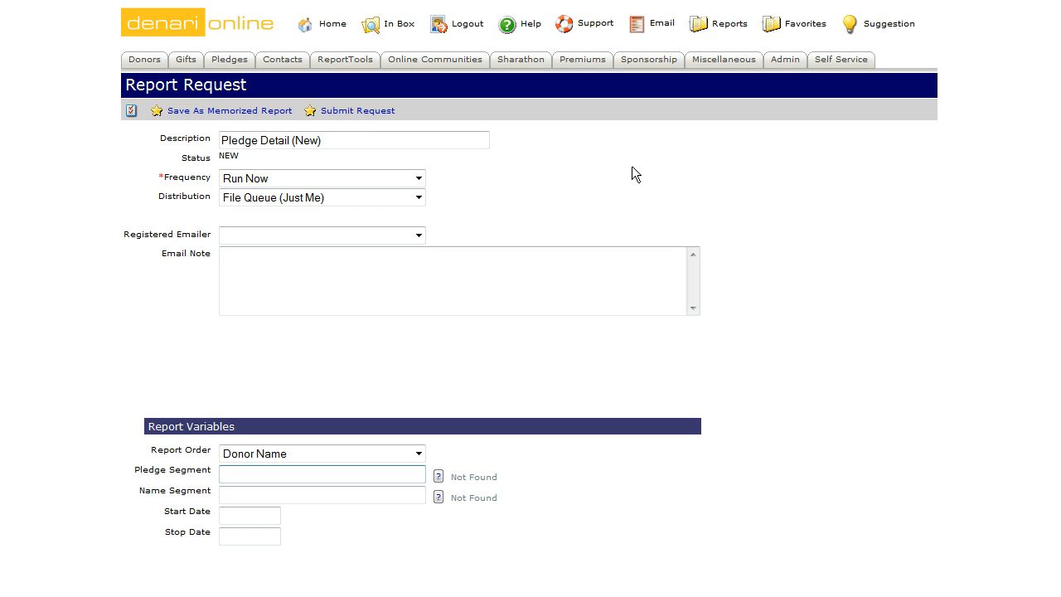
left_click(349, 494)
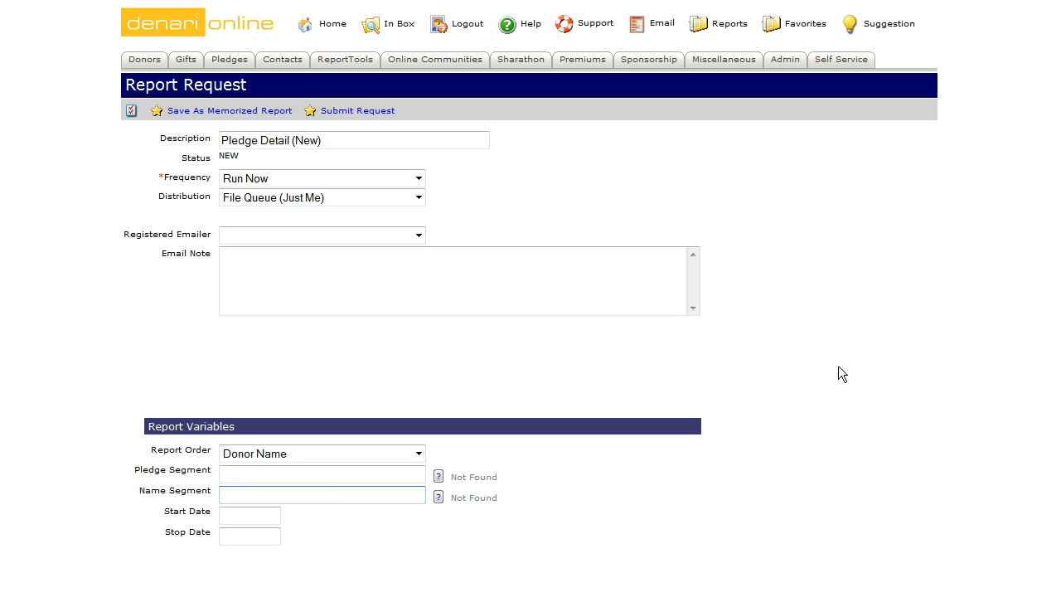
left_click(354, 496)
left_click(241, 520)
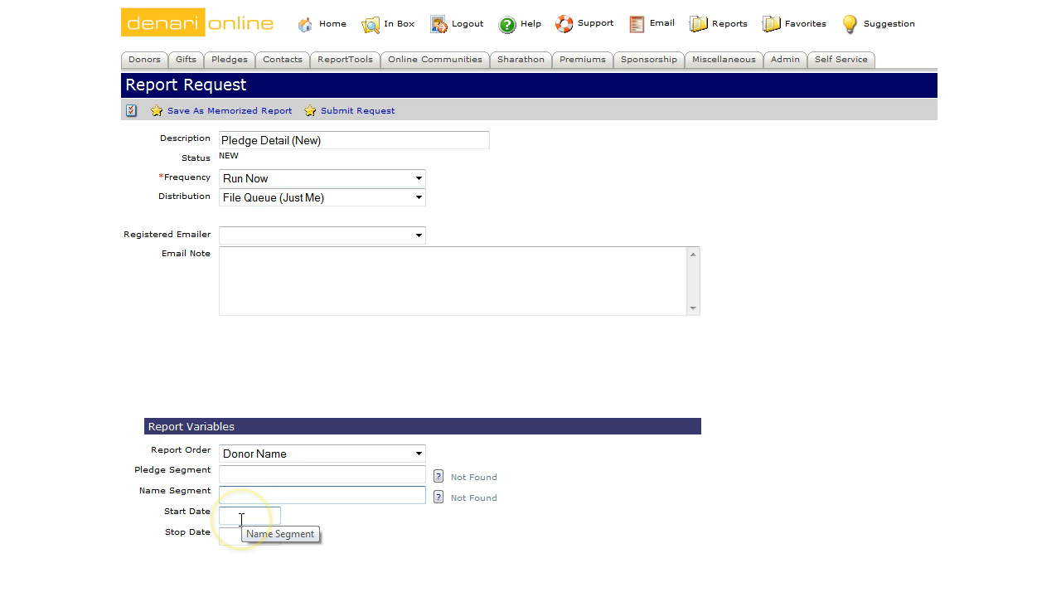
left_click(237, 477)
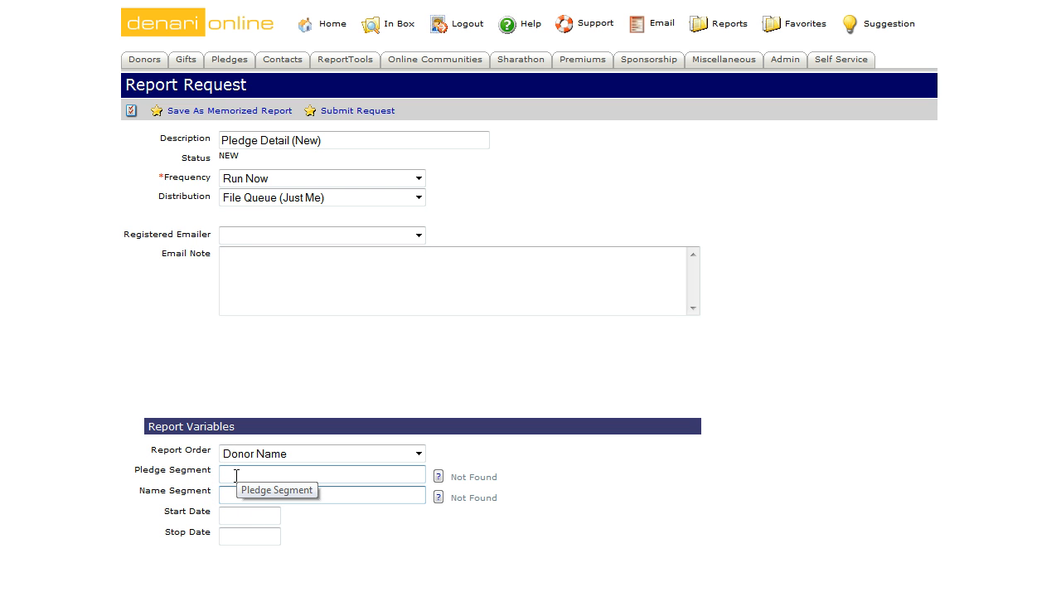
left_click(238, 512)
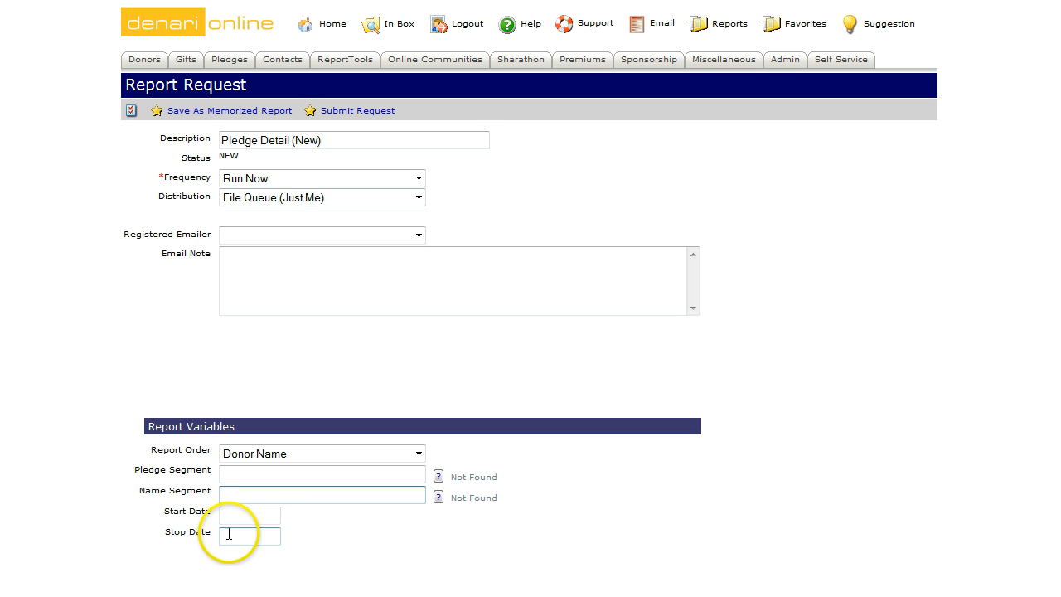
left_click(350, 564)
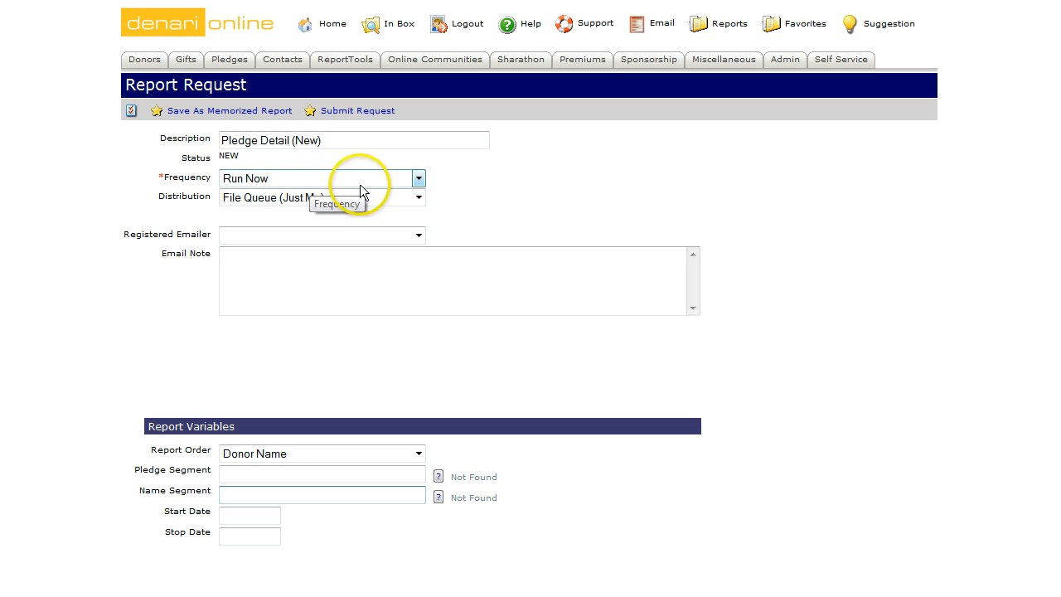
- Set the pledge detail request's frequency to Monthly and its distribution to File Queue - Email Notification
left_click(417, 179)
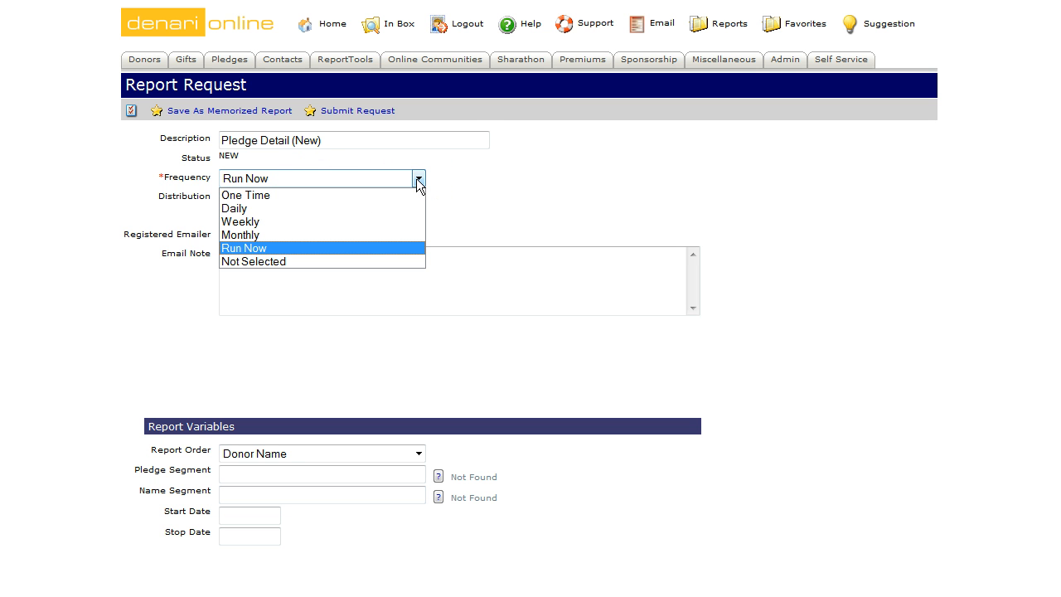
left_click(375, 235)
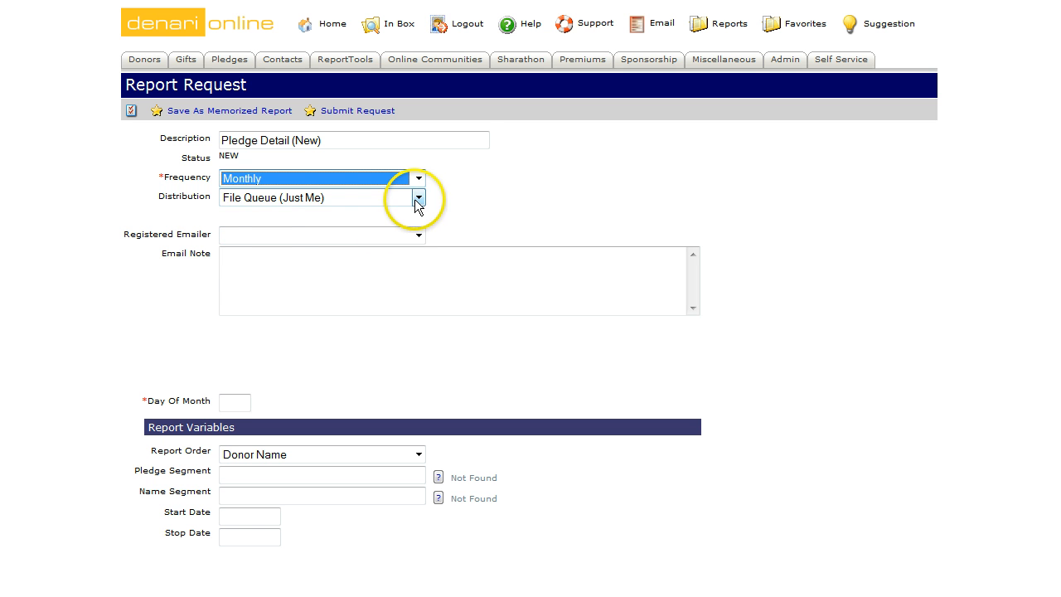
left_click(418, 198)
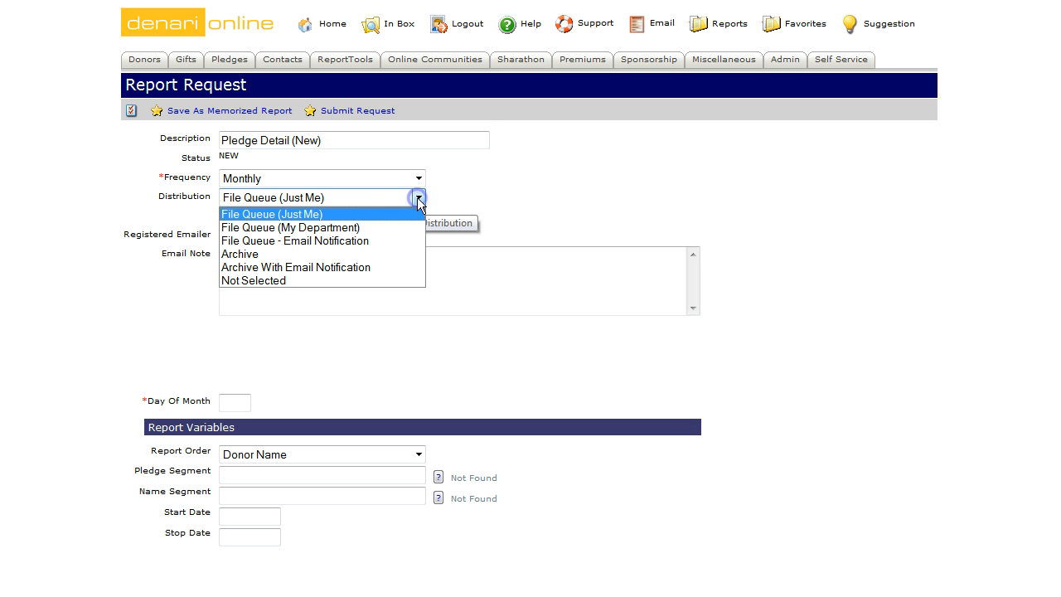
left_click(398, 240)
left_click(398, 239)
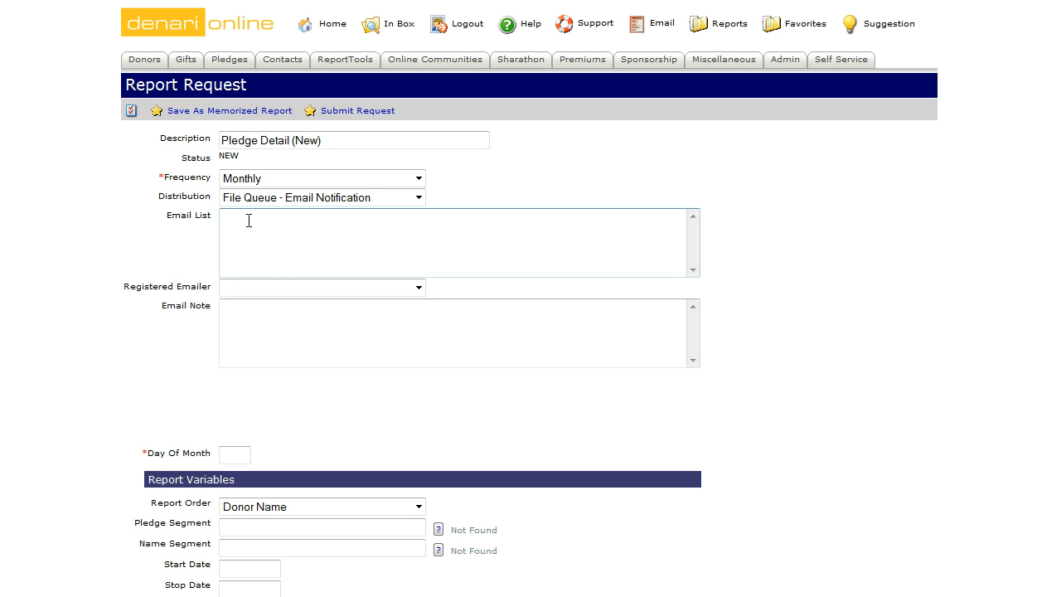
- Choose an e-mail address as the registered emailer and set the day of month to 1
left_click(419, 287)
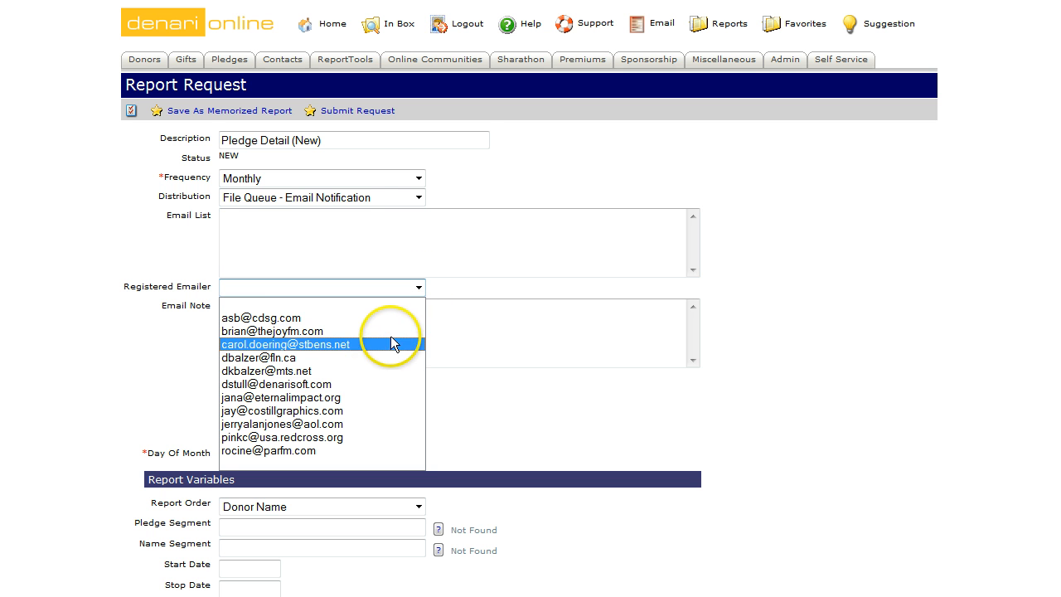
left_click(372, 376)
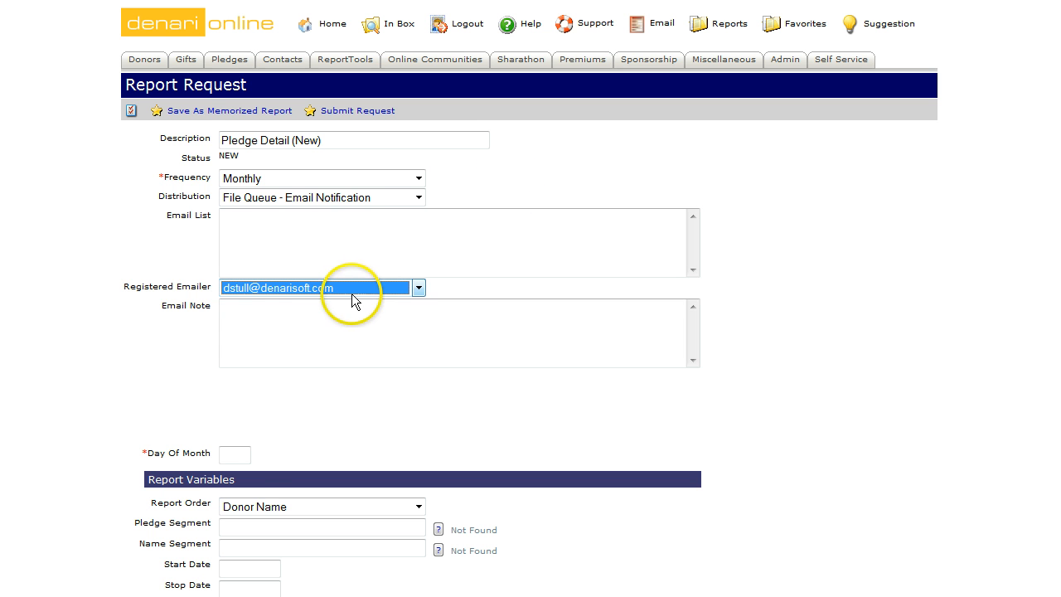
left_click(330, 311)
left_click(234, 455)
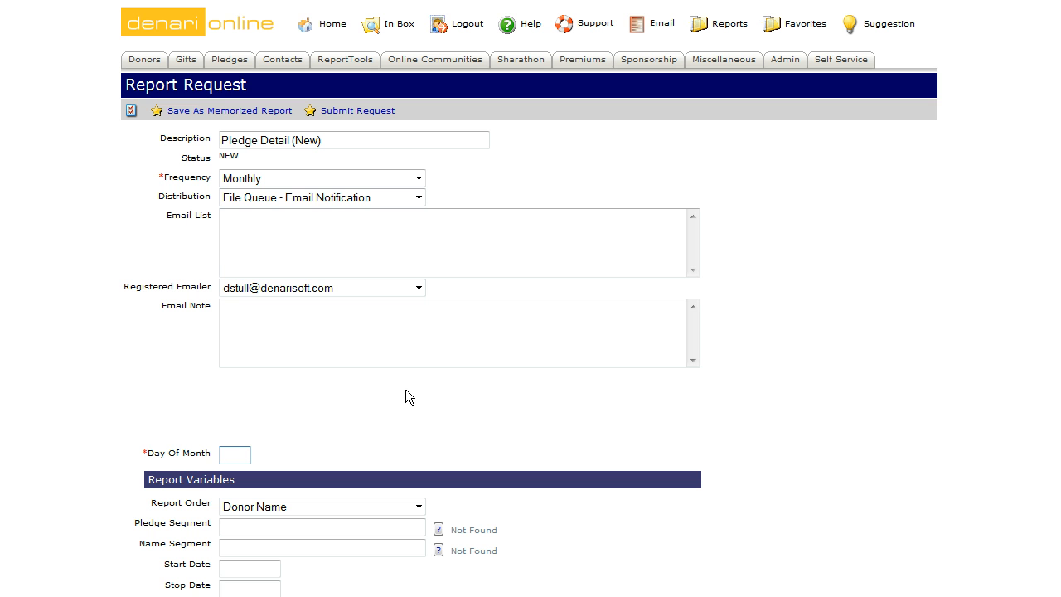
type("1")
- Open a report request for the Pledge Statements report from the Pledges section
left_click(240, 67)
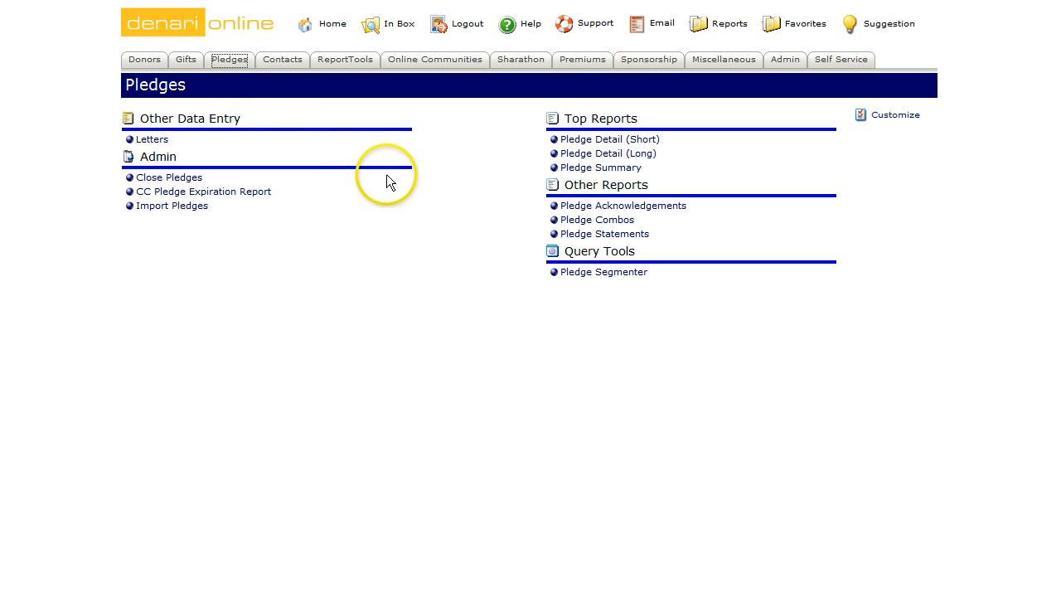
left_click(554, 234)
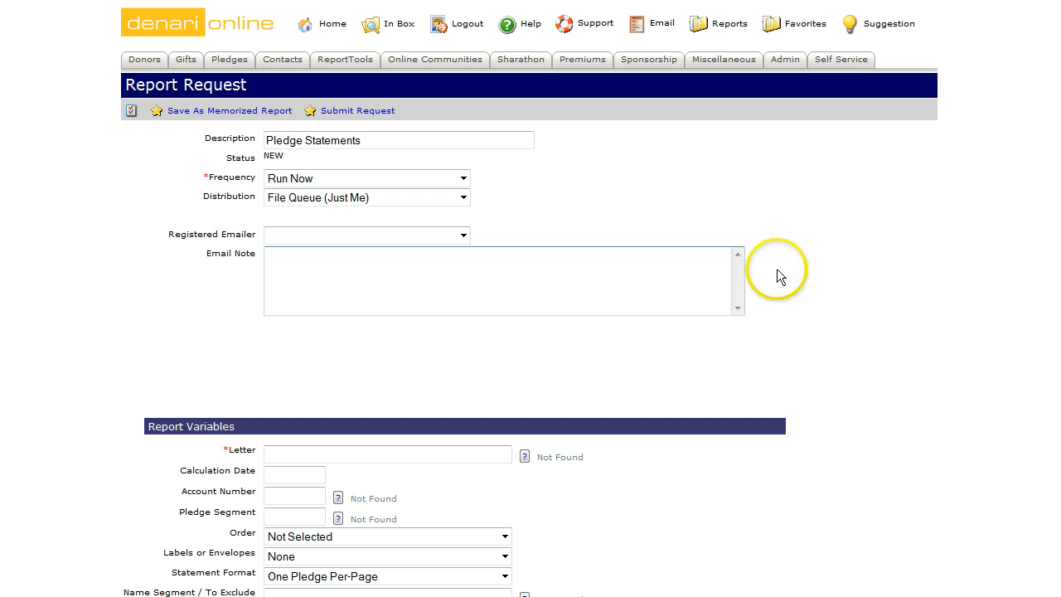
- Examine the Letter, Calculation Date, Account Number and Pledge Segment variables of the Pledge Statements request
scroll(530, 299, "down", 1)
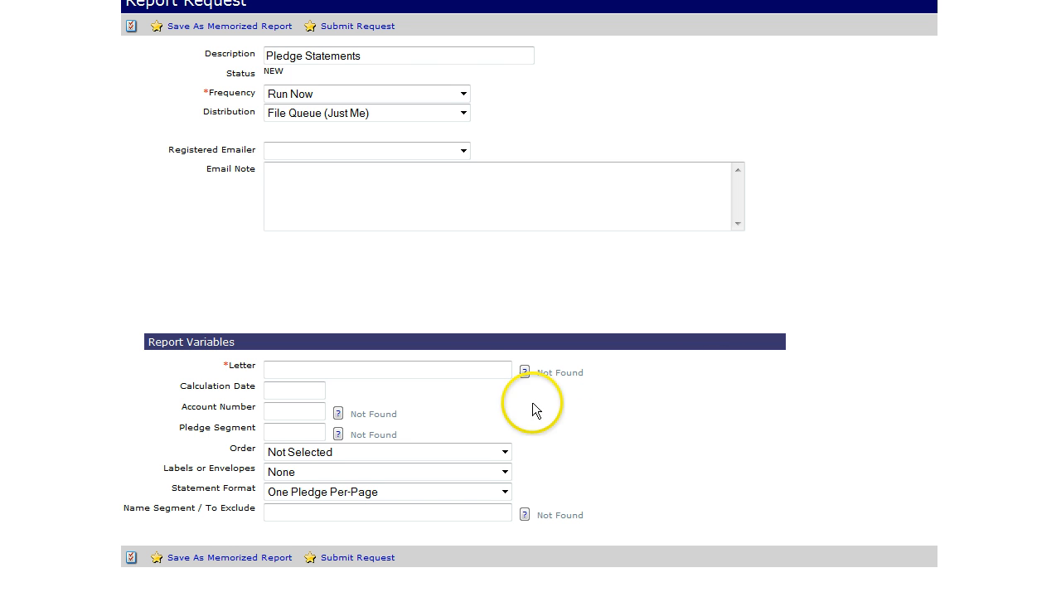
left_click(438, 371)
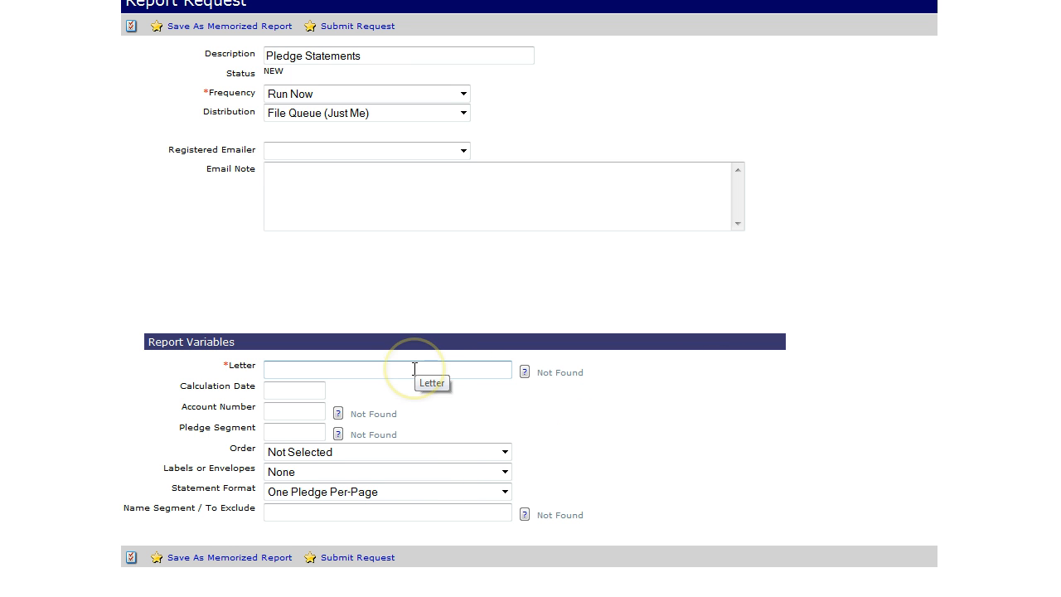
left_click(439, 379)
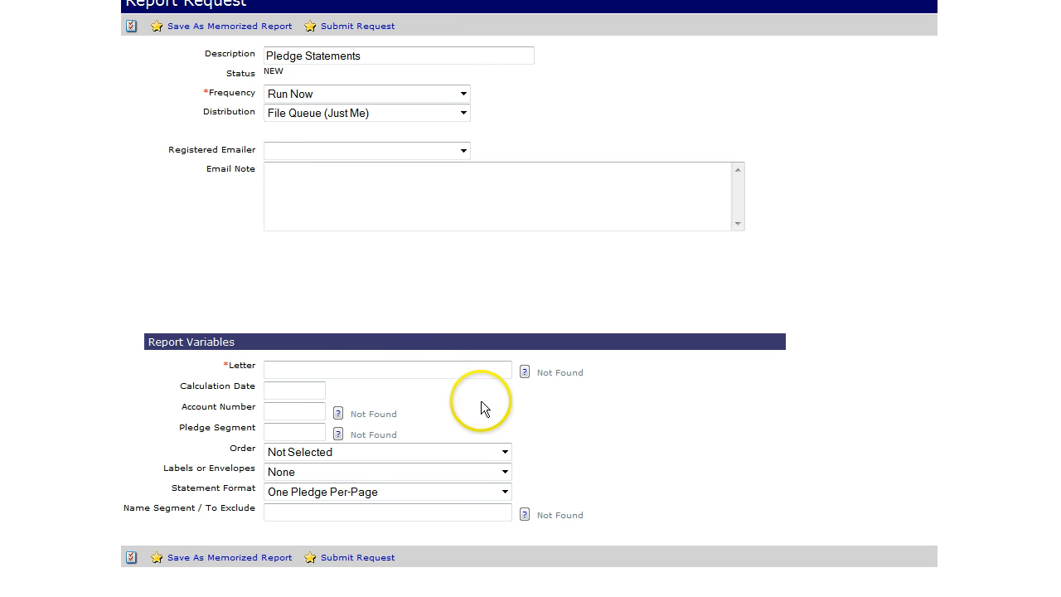
left_click(298, 385)
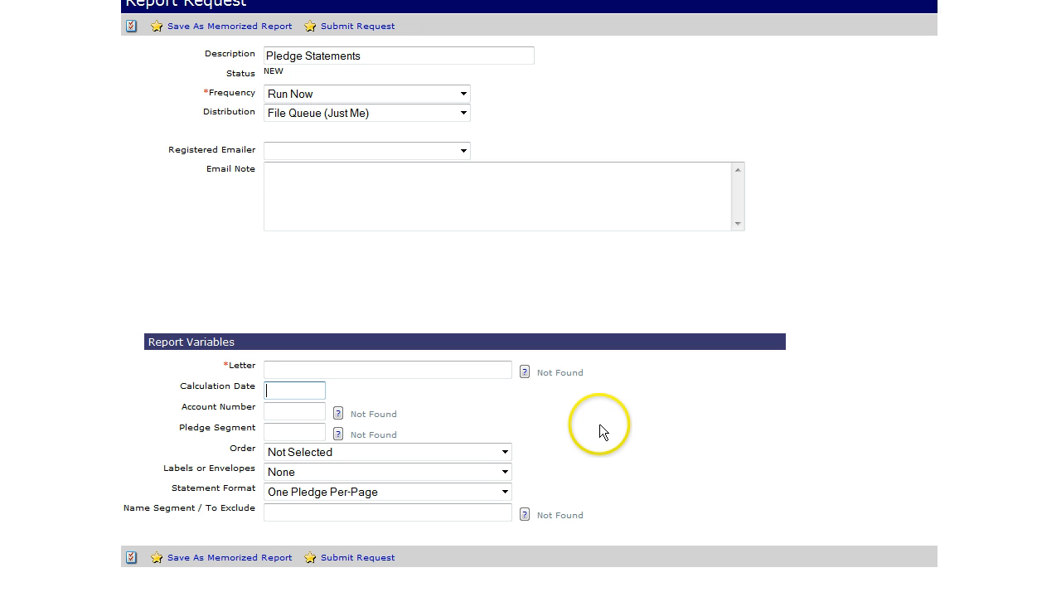
left_click(300, 408)
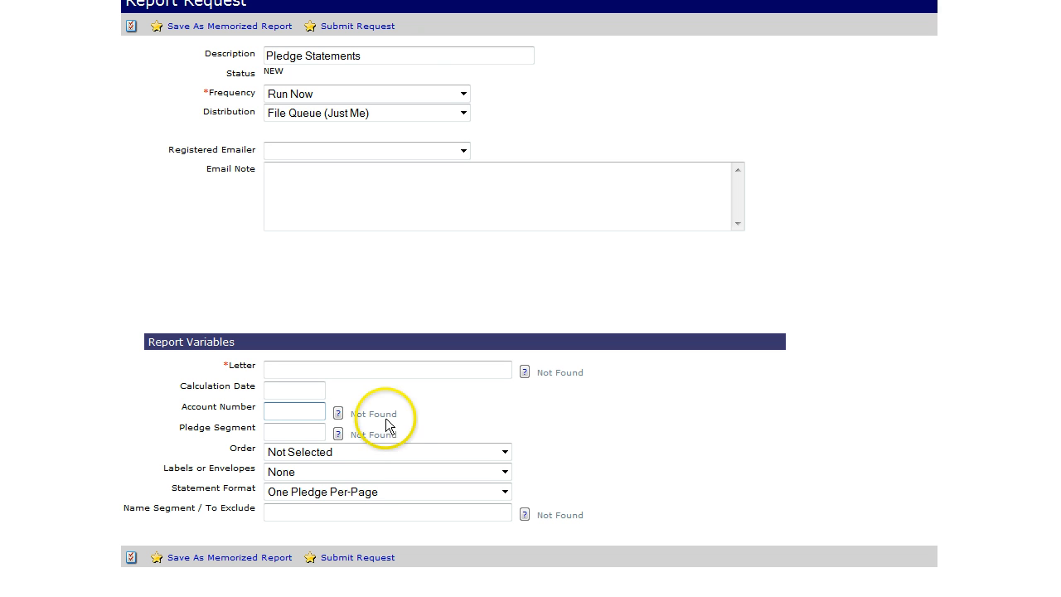
left_click(316, 433)
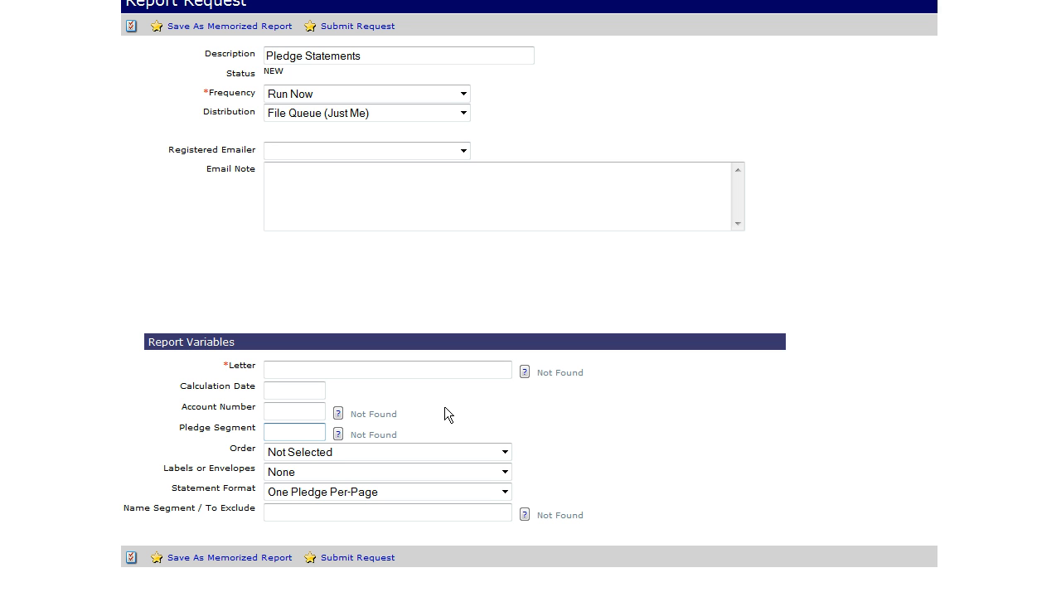
- Review the choices for Order, Labels or Envelopes and Statement Format, plus the Name Segment / To Exclude field, in the Pledge Statements request
left_click(505, 450)
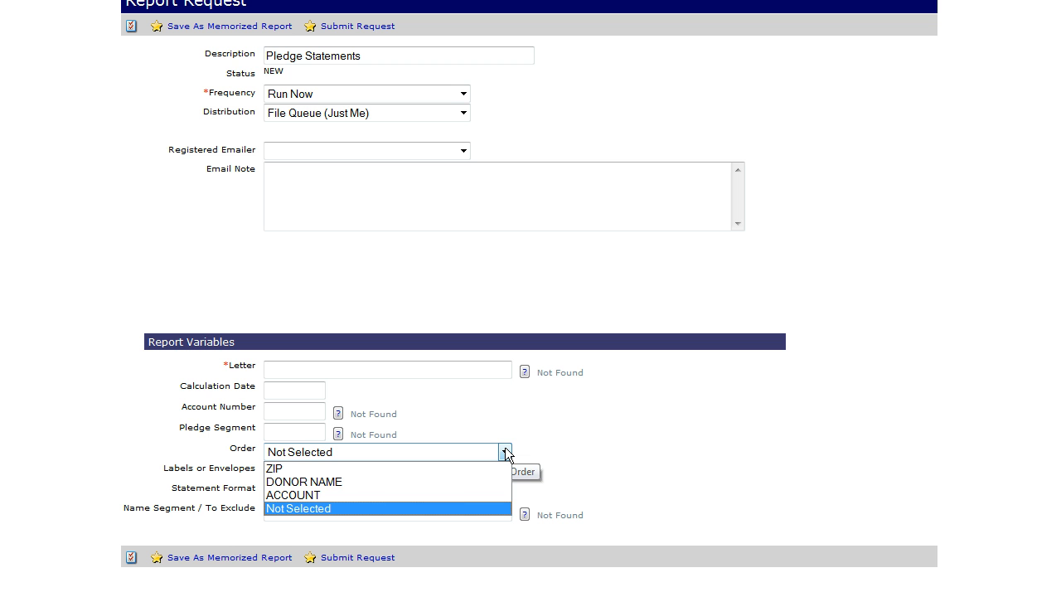
left_click(574, 434)
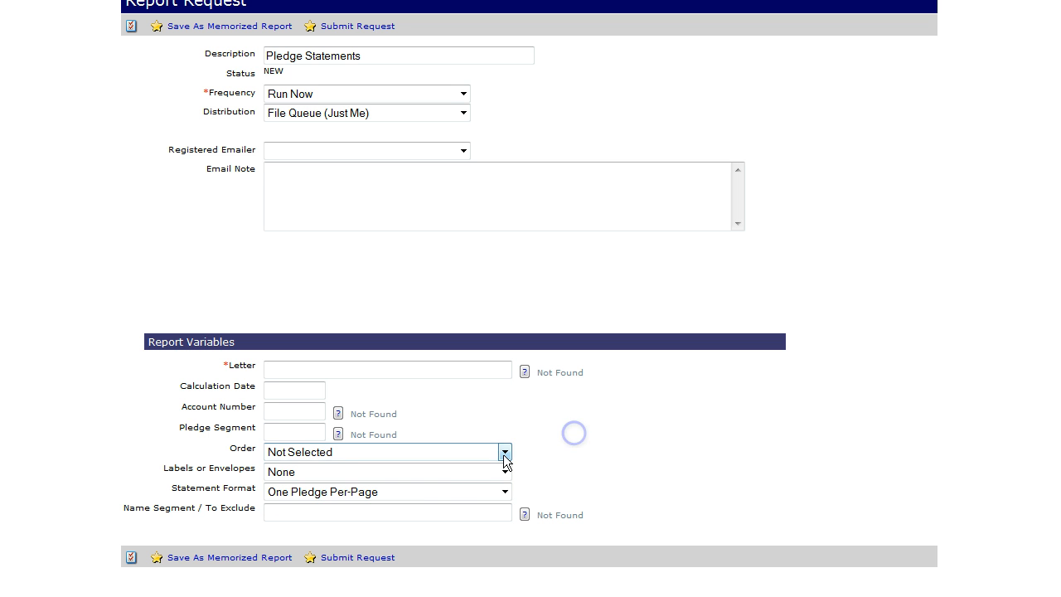
left_click(505, 470)
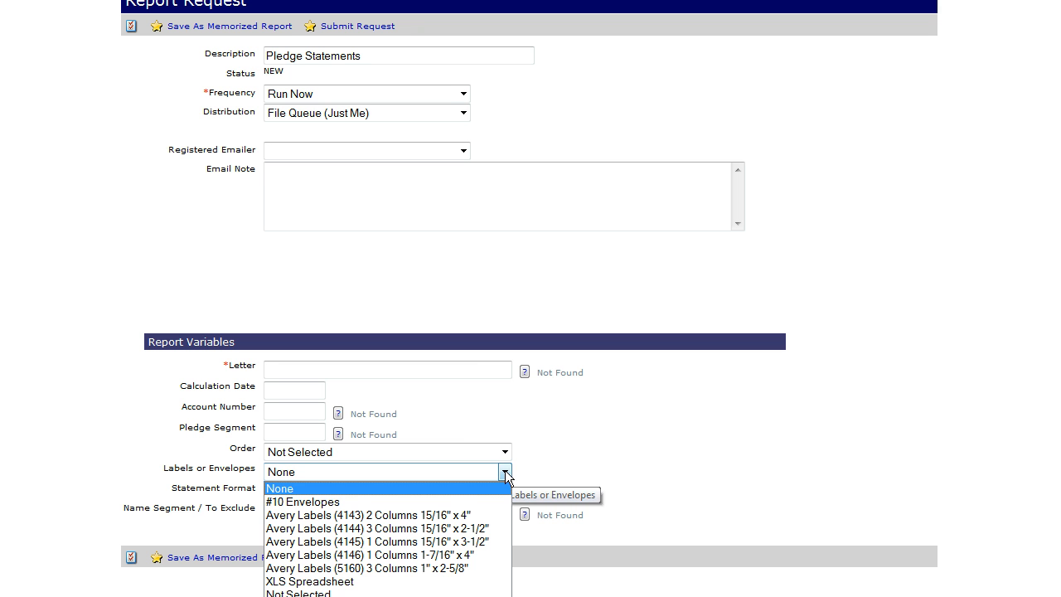
left_click(539, 467)
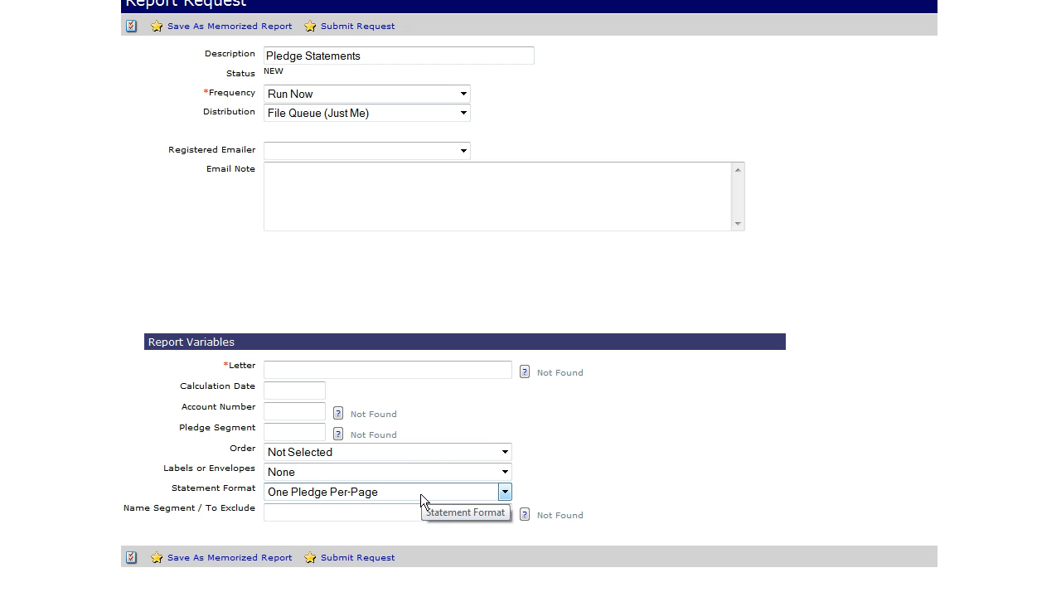
left_click(504, 491)
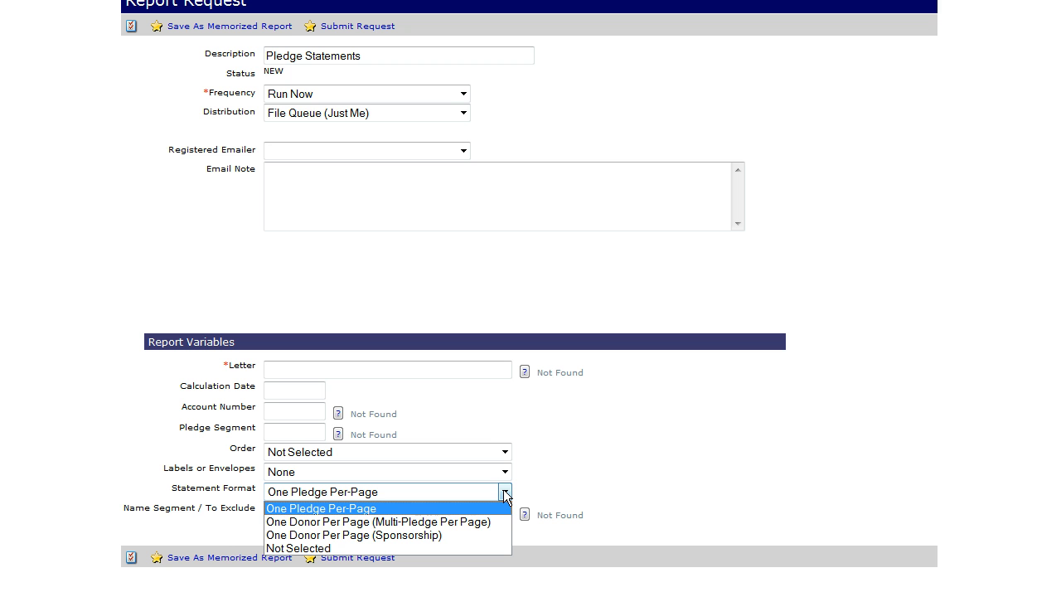
left_click(466, 535)
left_click(426, 509)
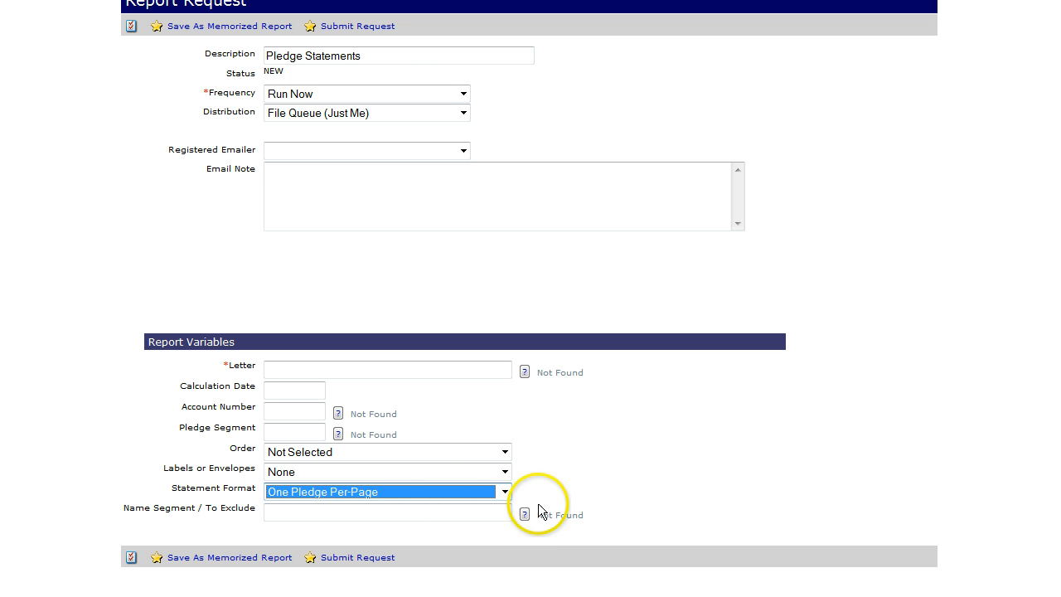
left_click(461, 512)
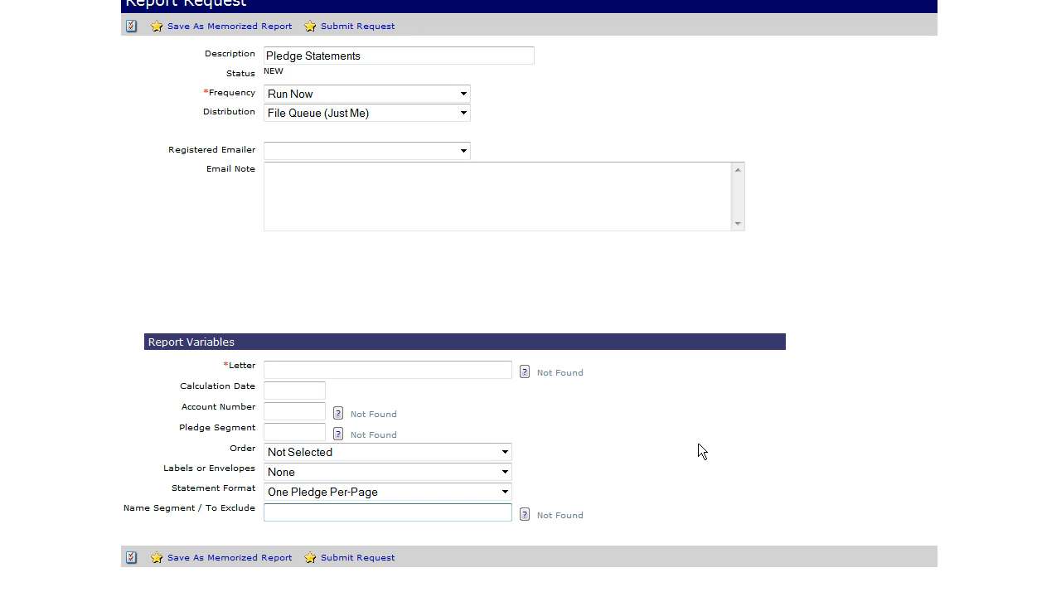
left_click(691, 452)
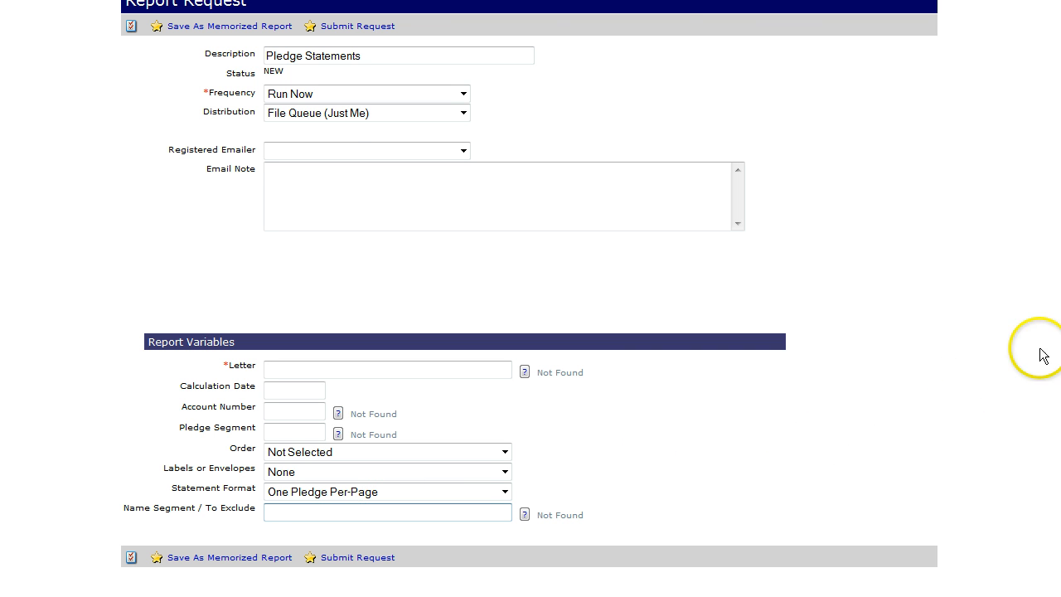
- Open the All Donors segment in the Name Segmenter from the Donors section and go to its Pledge Segment field
scroll(1042, 355, "up", 1)
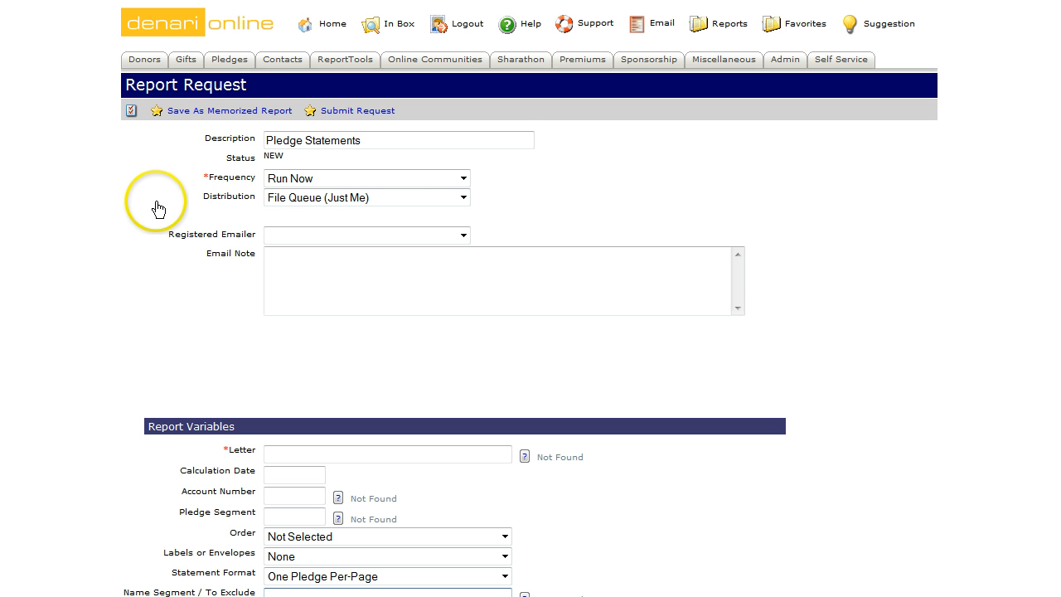
left_click(144, 60)
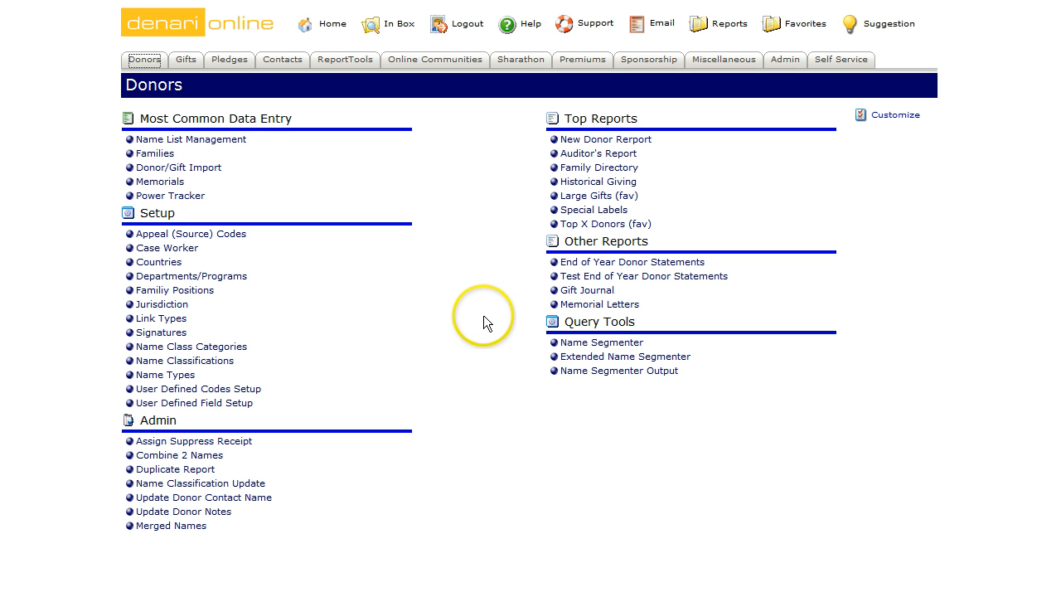
left_click(589, 342)
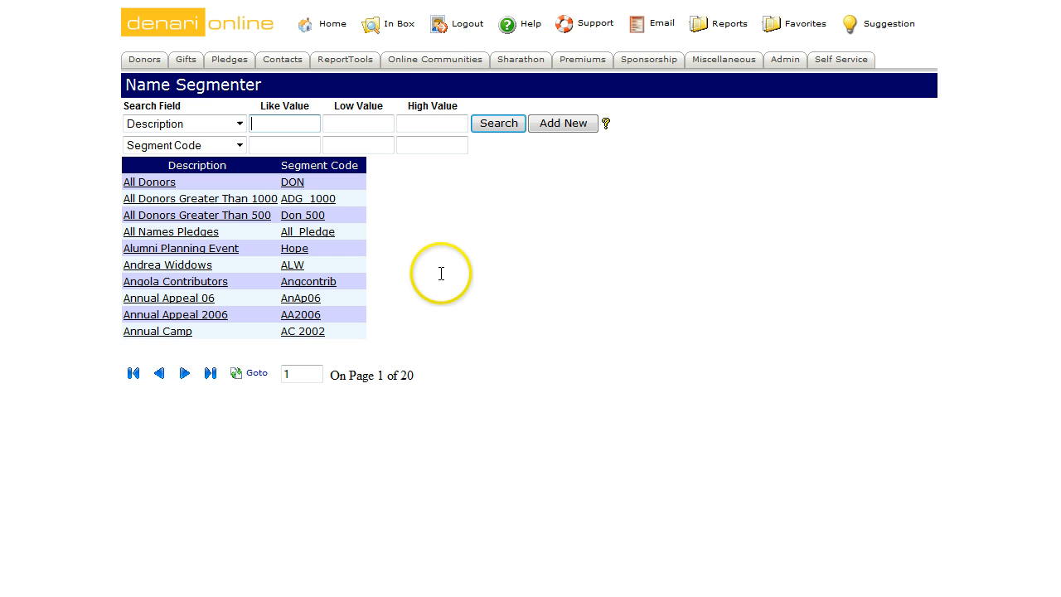
left_click(150, 182)
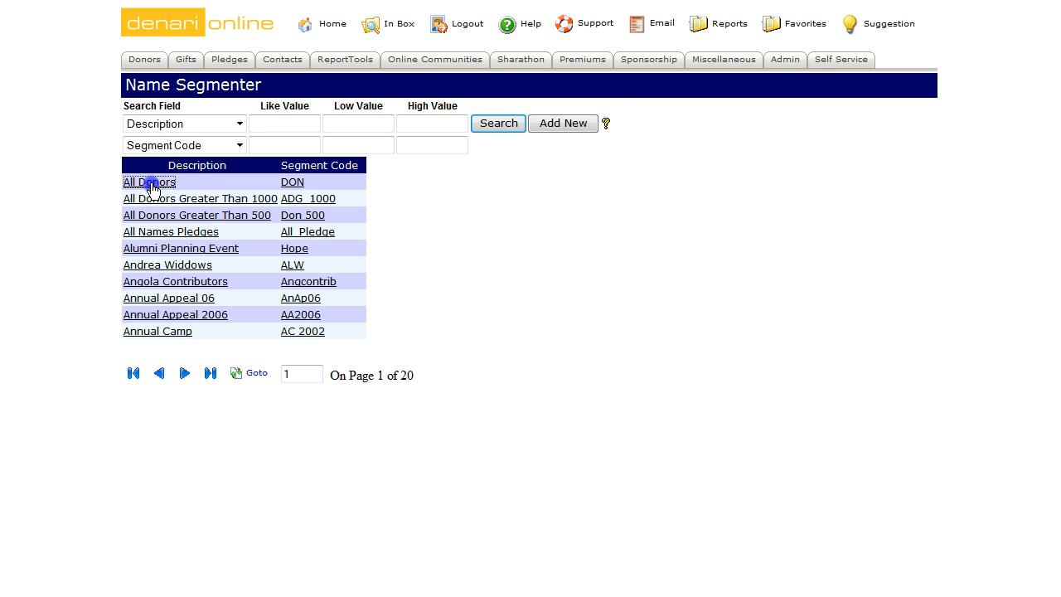
left_click(592, 238)
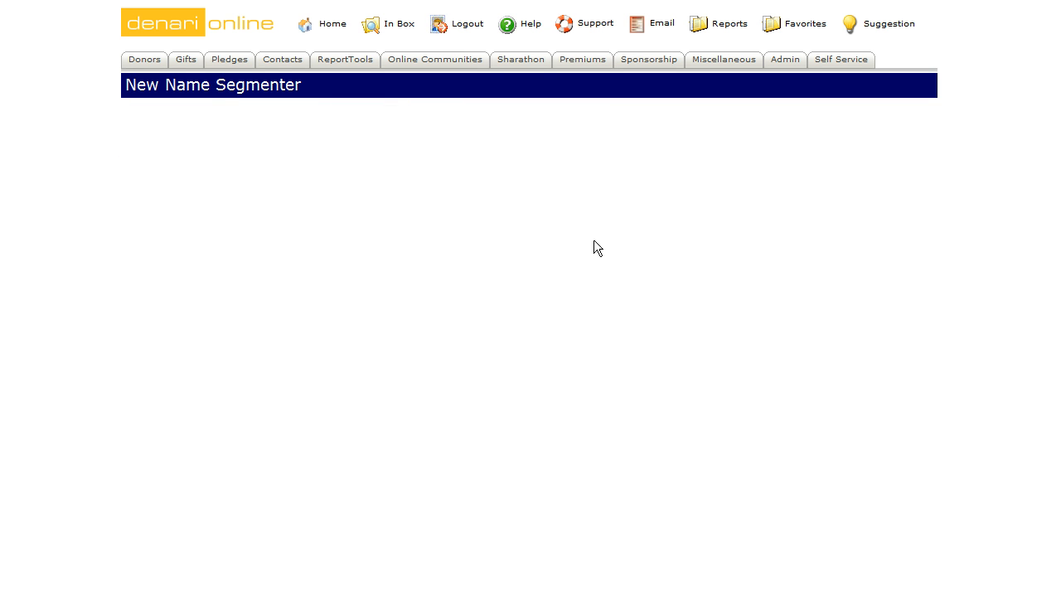
left_click(597, 242)
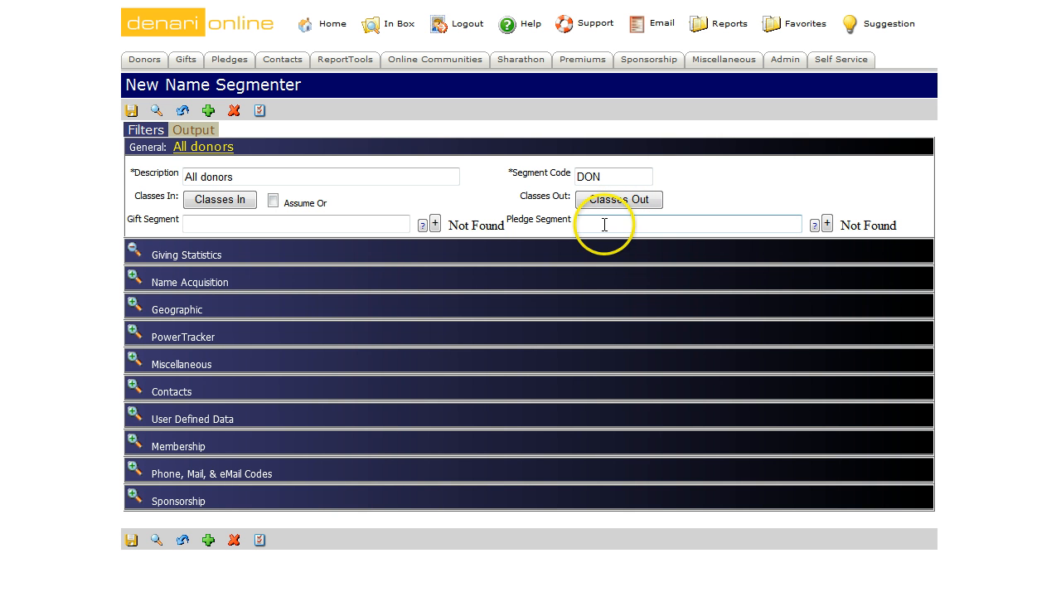
left_click(605, 225)
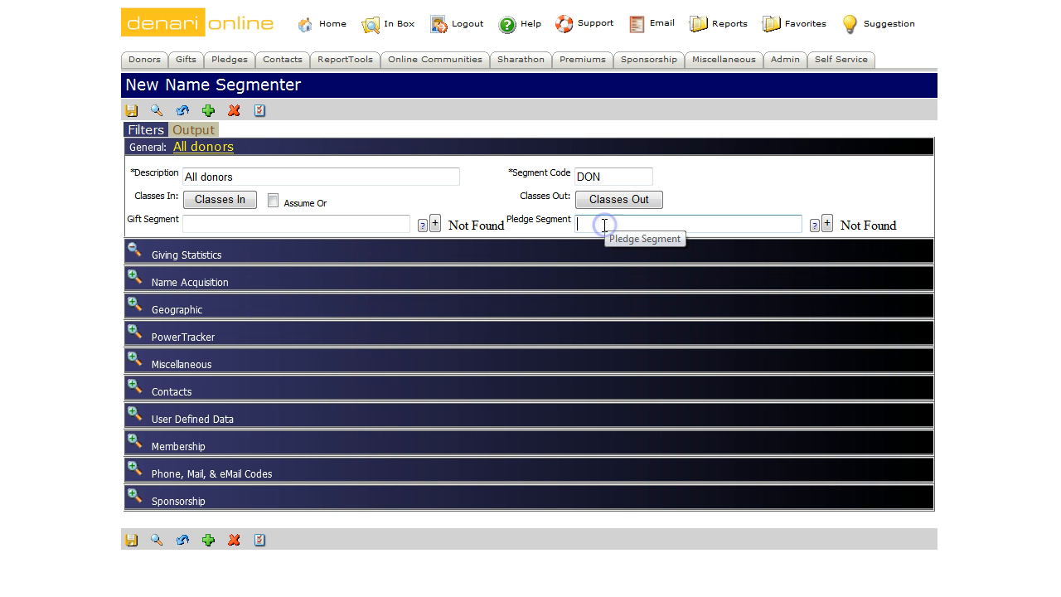